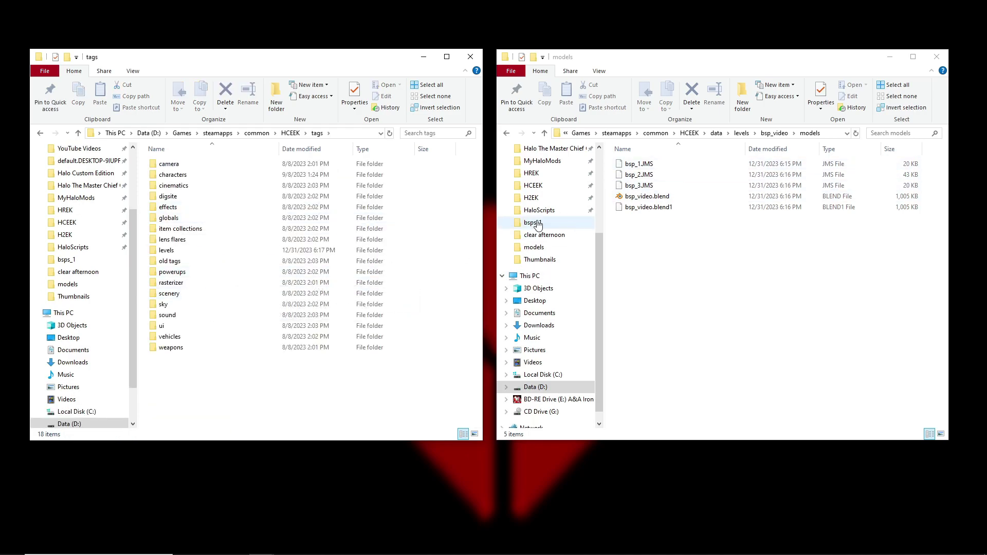
# Return both file windows to the main HCEEK folder
pyautogui.click(171, 252)
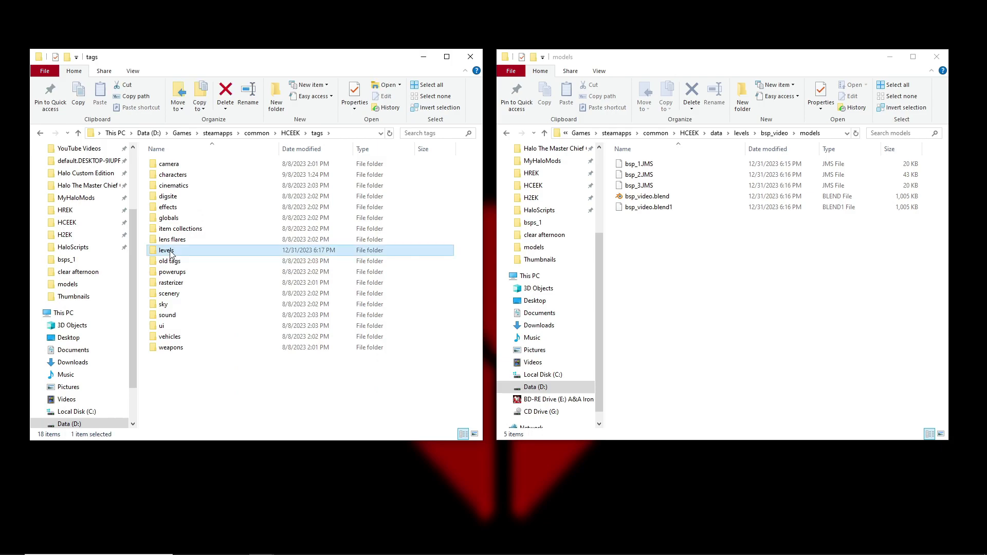
pyautogui.click(296, 135)
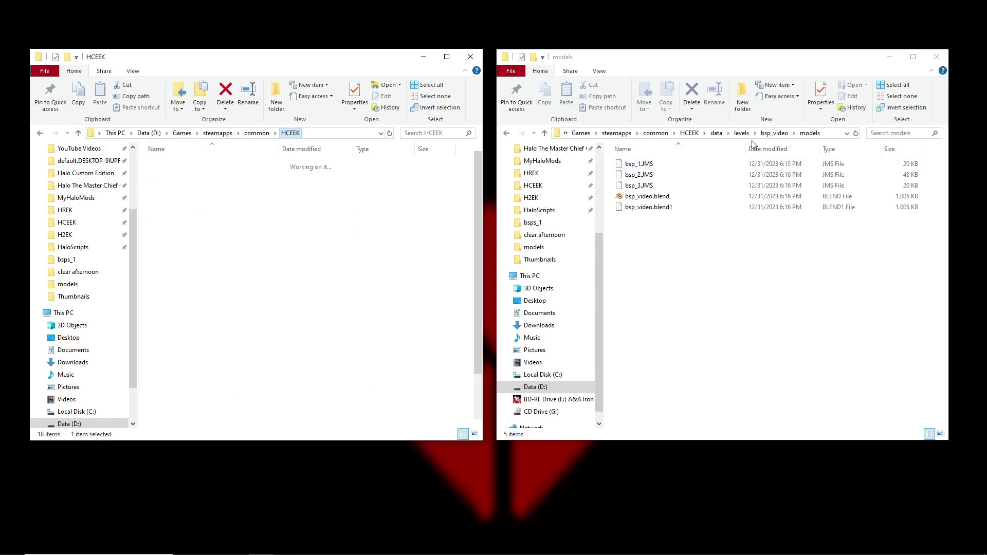
pyautogui.click(694, 134)
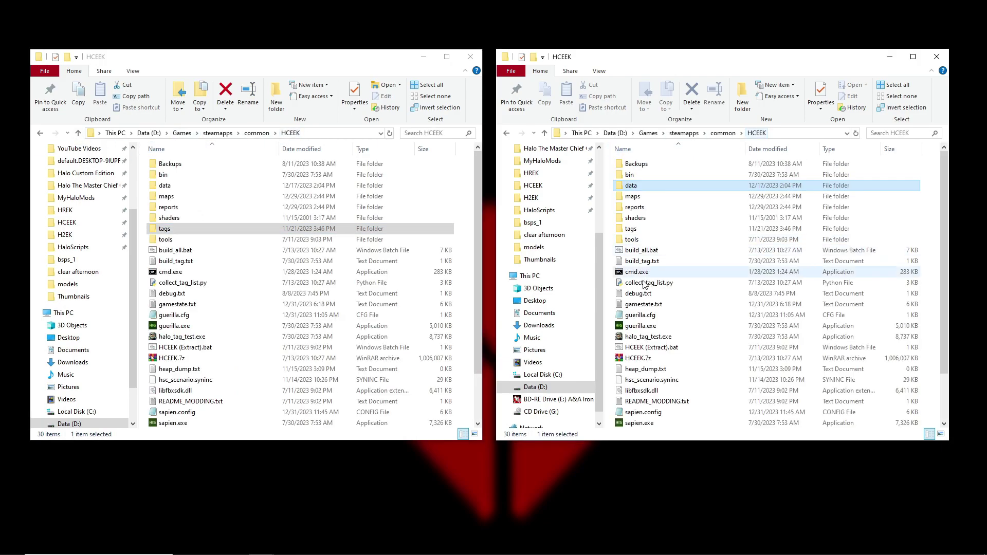
# Check the structure BSP, scenario and shader tags in tags\levels\bsp_video, including the contents of its shaders folder
pyautogui.doubleClick(637, 228)
pyautogui.doubleClick(649, 251)
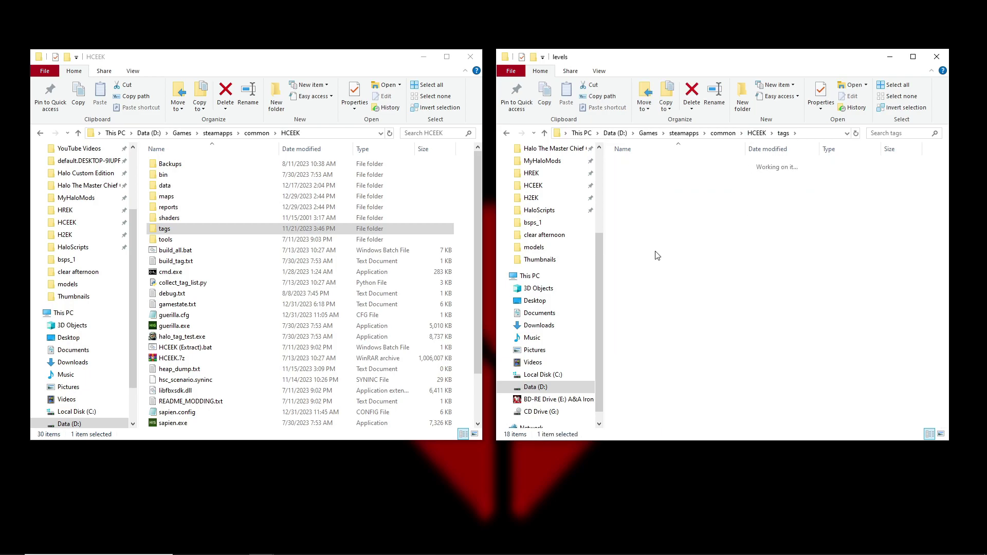
pyautogui.click(654, 220)
pyautogui.doubleClick(654, 220)
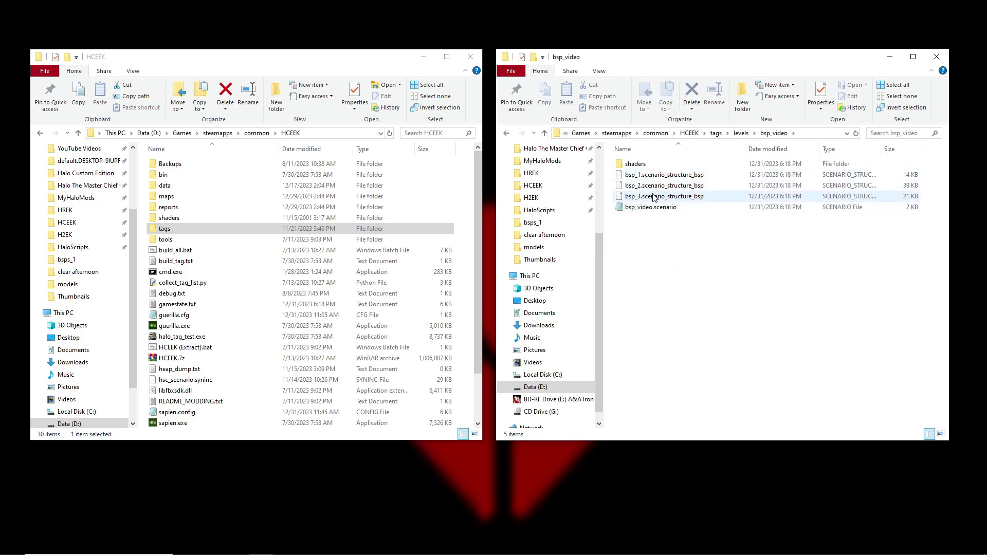
pyautogui.click(652, 175)
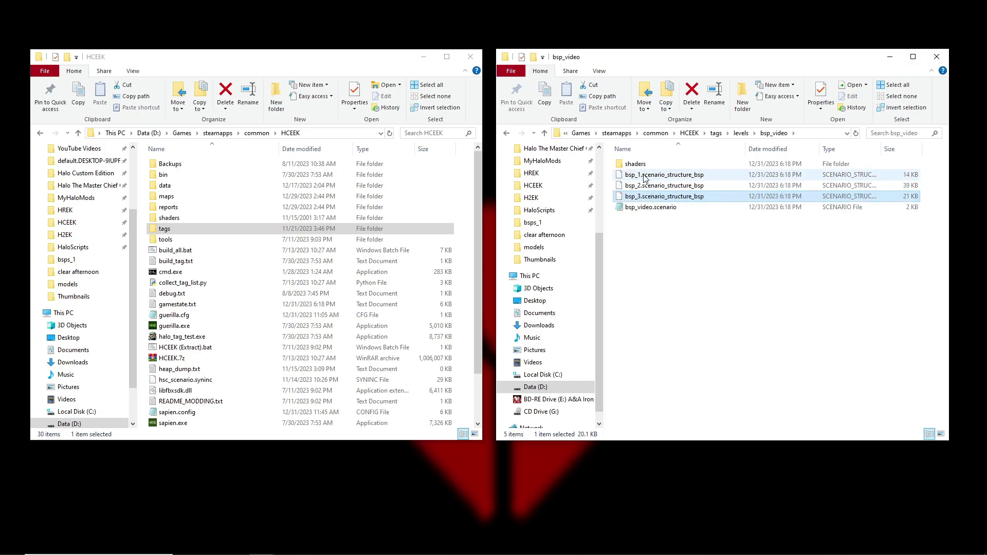
pyautogui.doubleClick(640, 164)
pyautogui.click(646, 176)
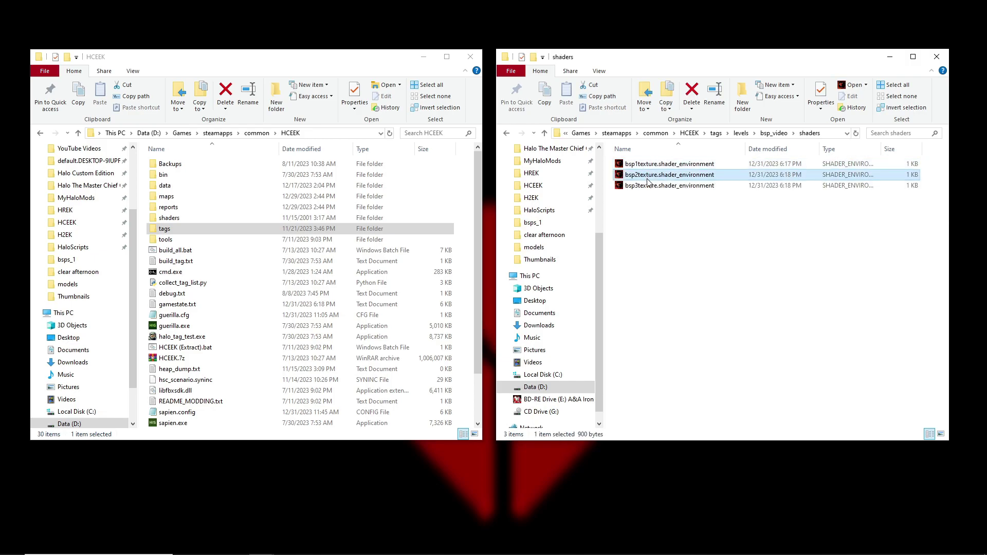
pyautogui.click(507, 133)
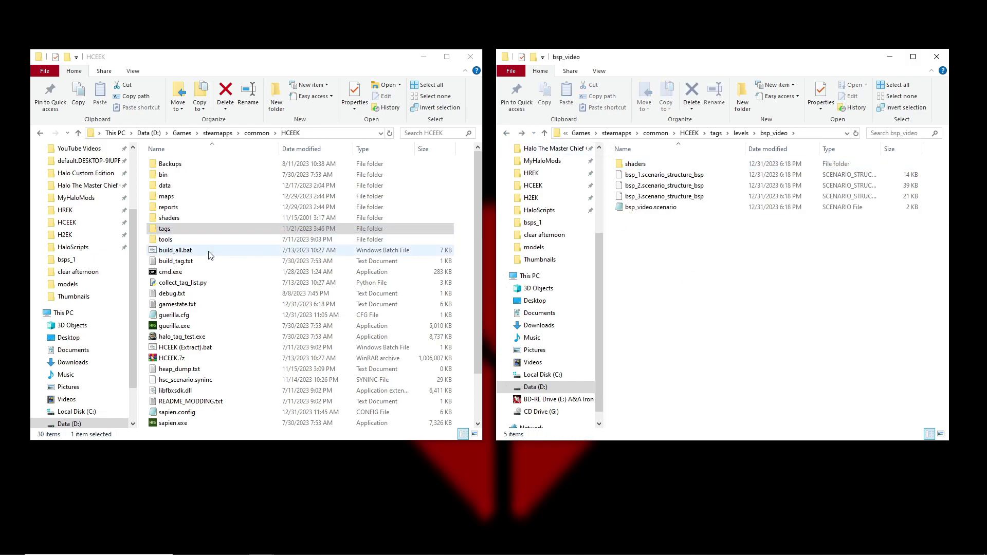
# Launch guerilla.exe from the HCEEK folder and dismiss its startup error
pyautogui.doubleClick(174, 326)
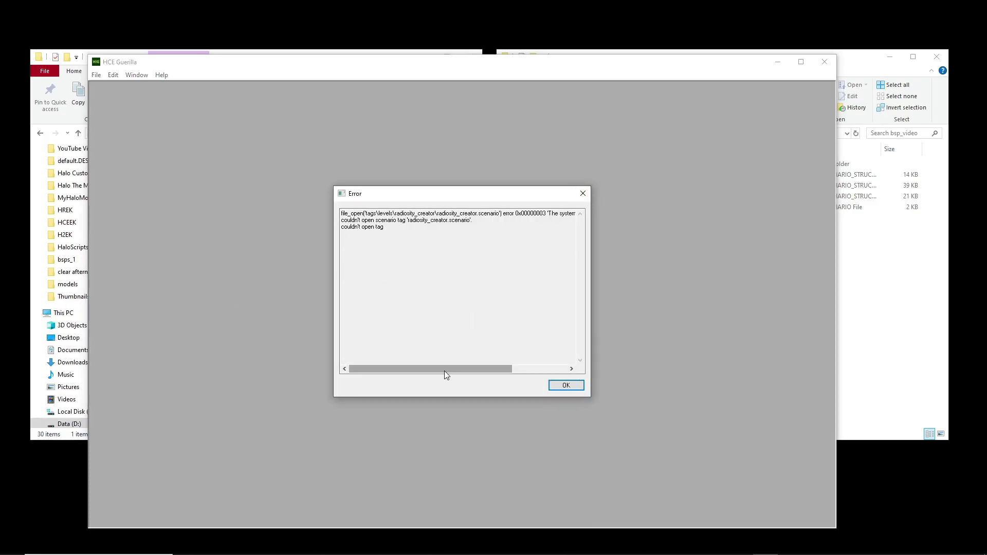
pyautogui.moveTo(444, 371); pyautogui.dragTo(402, 358)
pyautogui.click(583, 193)
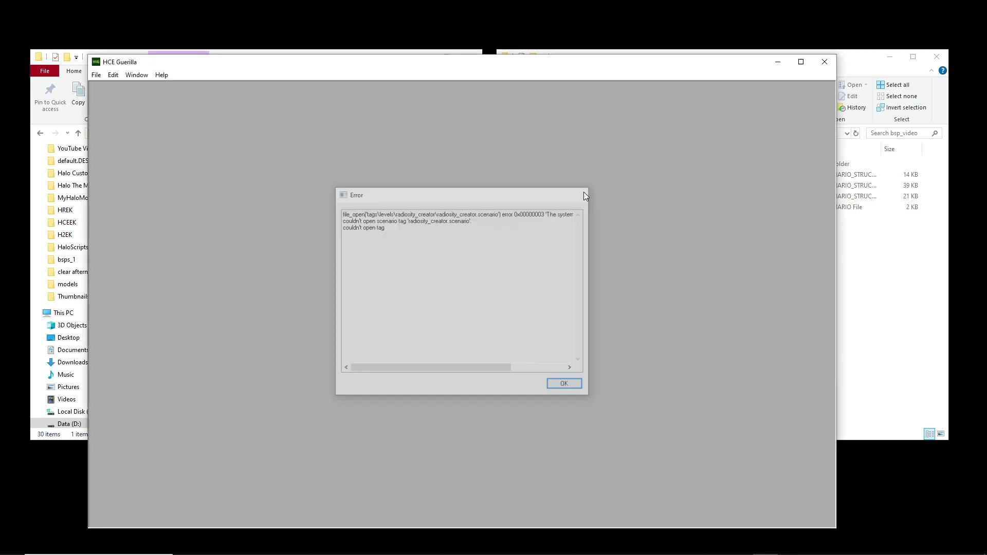
# Open the bsp_video.scenario tag from the tags\levels\bsp_video folder
pyautogui.click(98, 75)
pyautogui.click(113, 99)
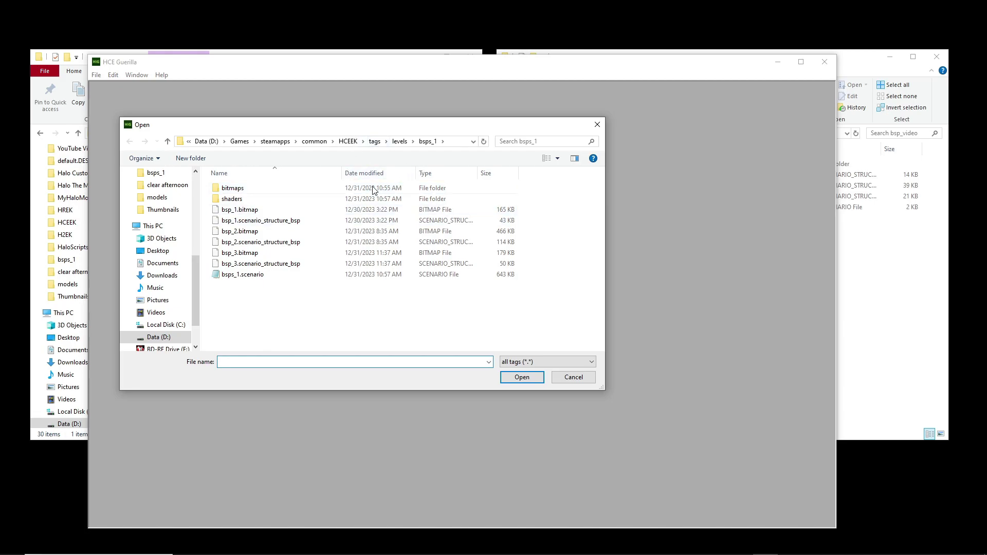
pyautogui.click(399, 142)
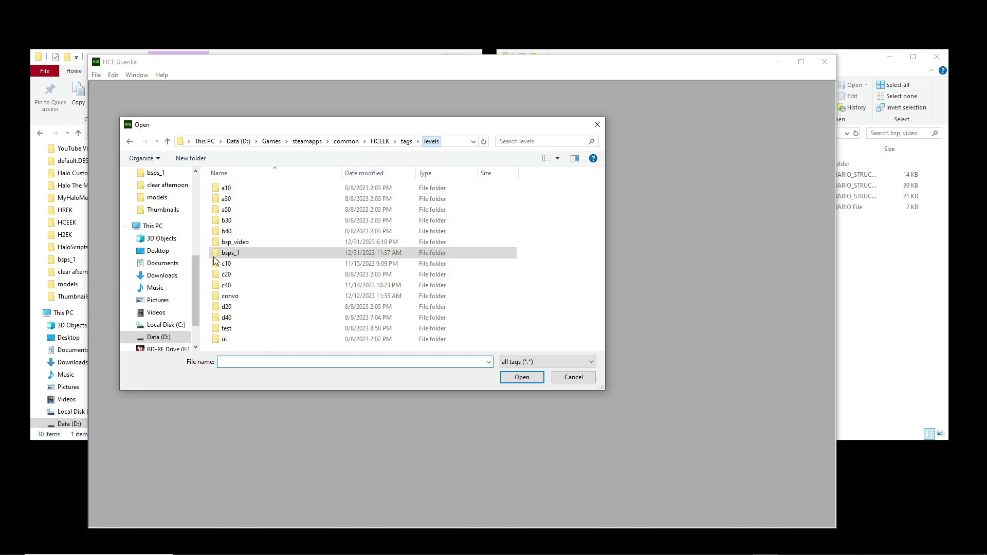
pyautogui.doubleClick(258, 242)
pyautogui.doubleClick(261, 230)
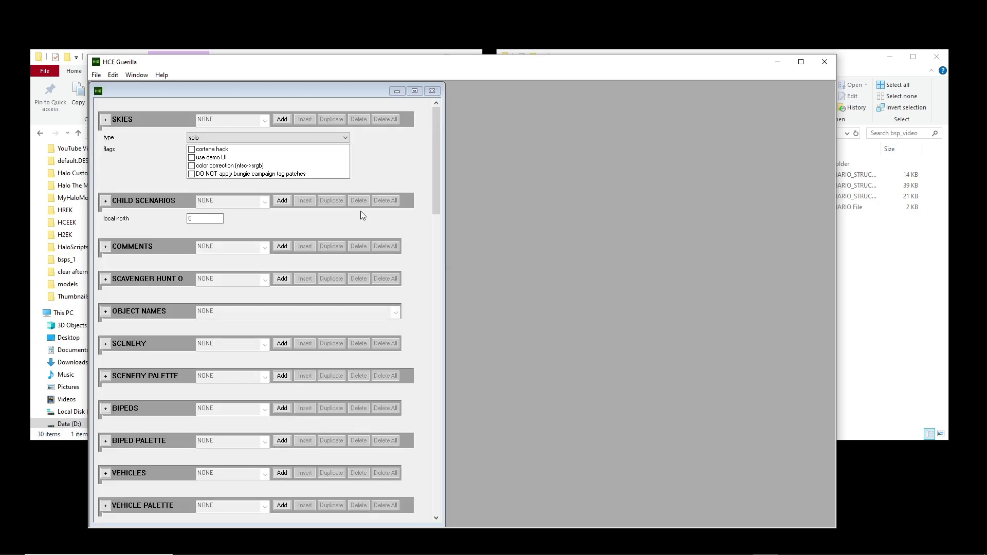
# Add a skies entry referencing clear afternoon.sky from tags\sky\clear afternoon, and save the scenario before closing Guerilla
pyautogui.click(283, 120)
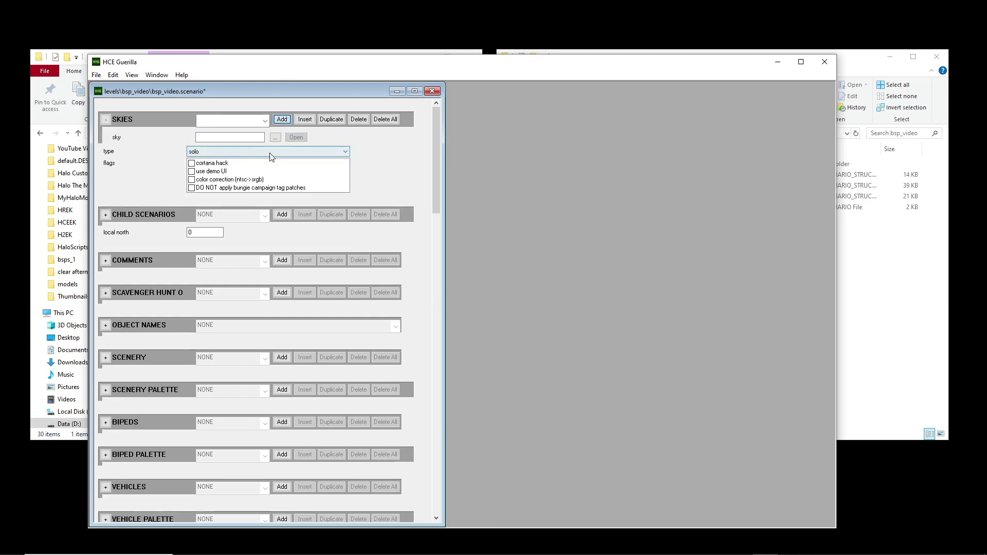
pyautogui.click(276, 137)
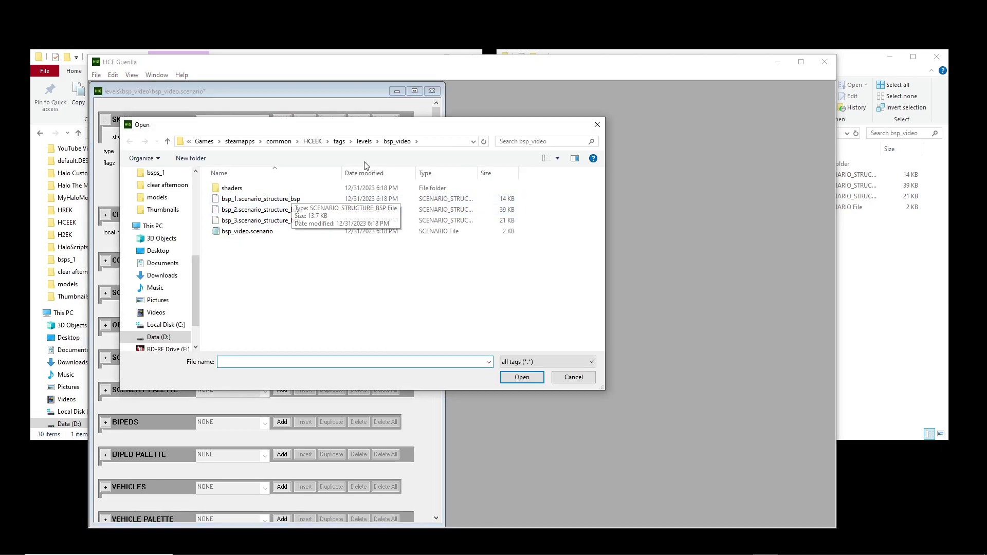
pyautogui.hotkey('alt', 'Up')
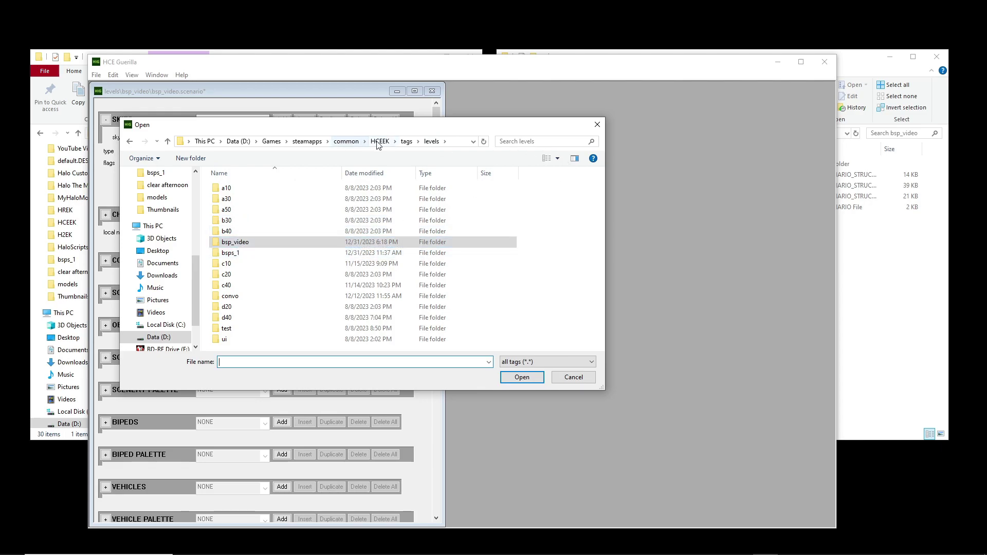
pyautogui.click(378, 142)
pyautogui.doubleClick(250, 248)
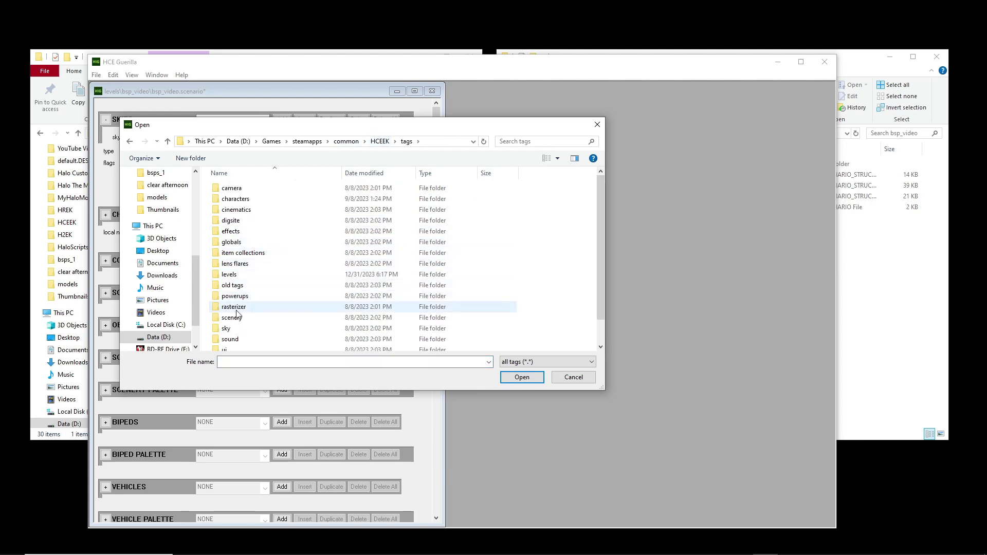
pyautogui.doubleClick(232, 328)
pyautogui.doubleClick(255, 199)
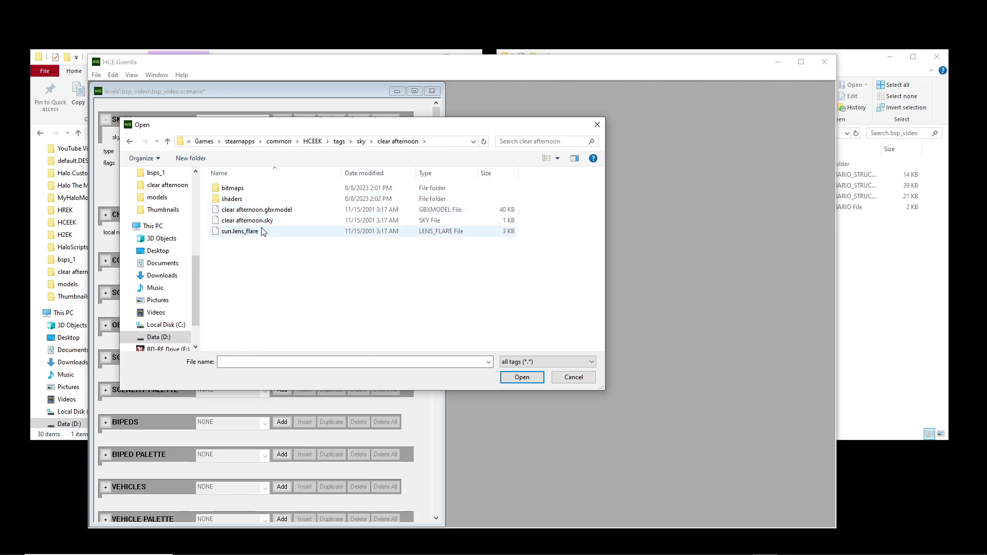
pyautogui.doubleClick(255, 220)
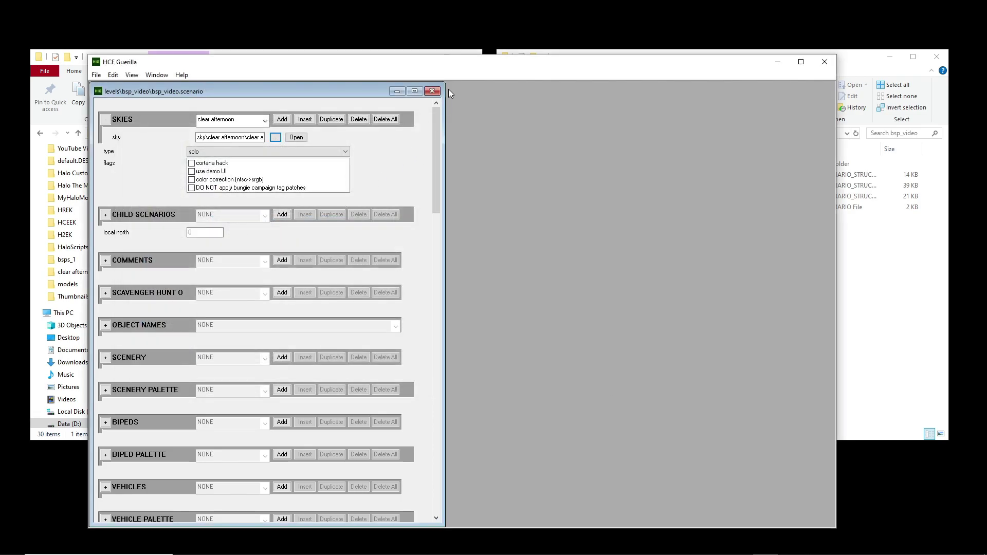
pyautogui.click(433, 91)
pyautogui.click(824, 62)
# Launch sapien.exe with bsp_video.scenario and close its Output and Tool windows
pyautogui.doubleClick(174, 422)
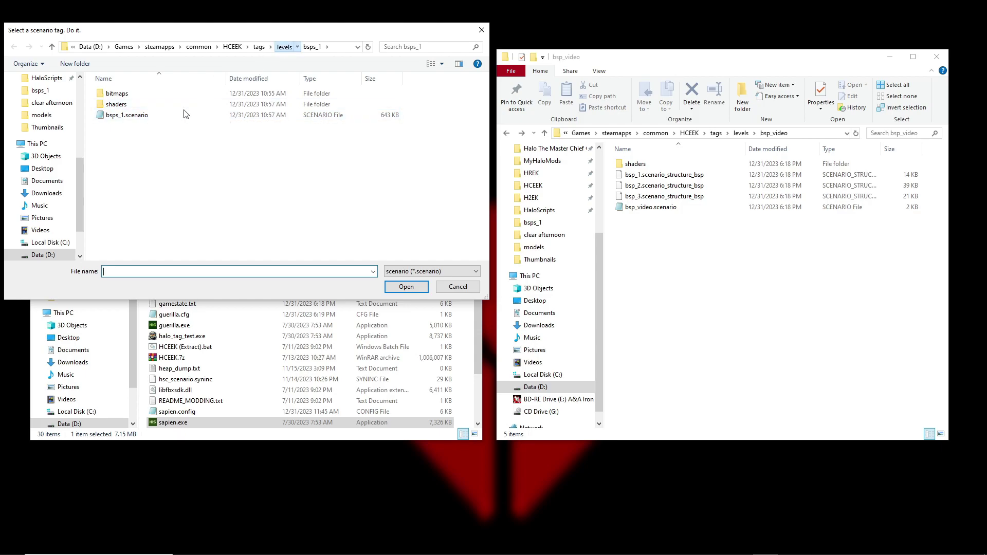
pyautogui.doubleClick(124, 147)
pyautogui.doubleClick(130, 104)
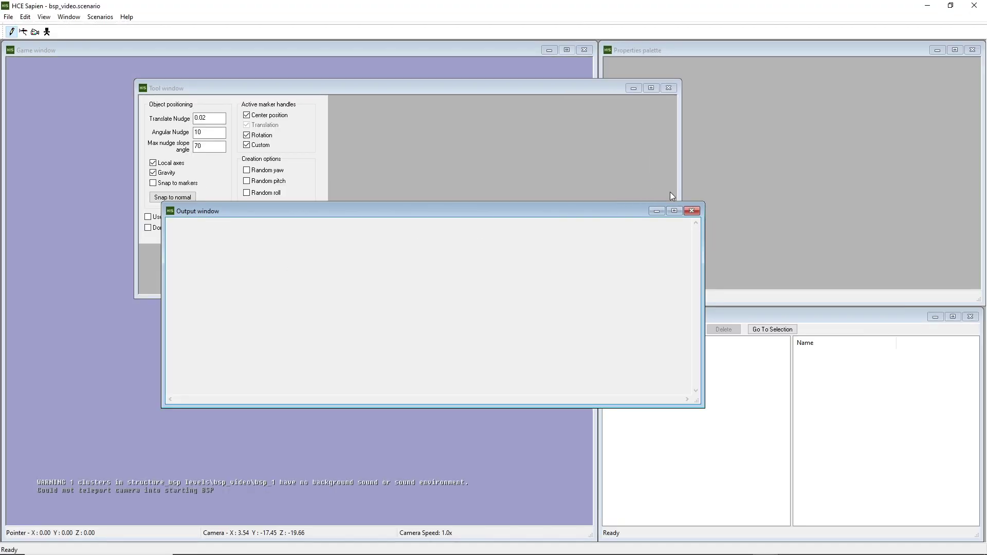
pyautogui.click(692, 210)
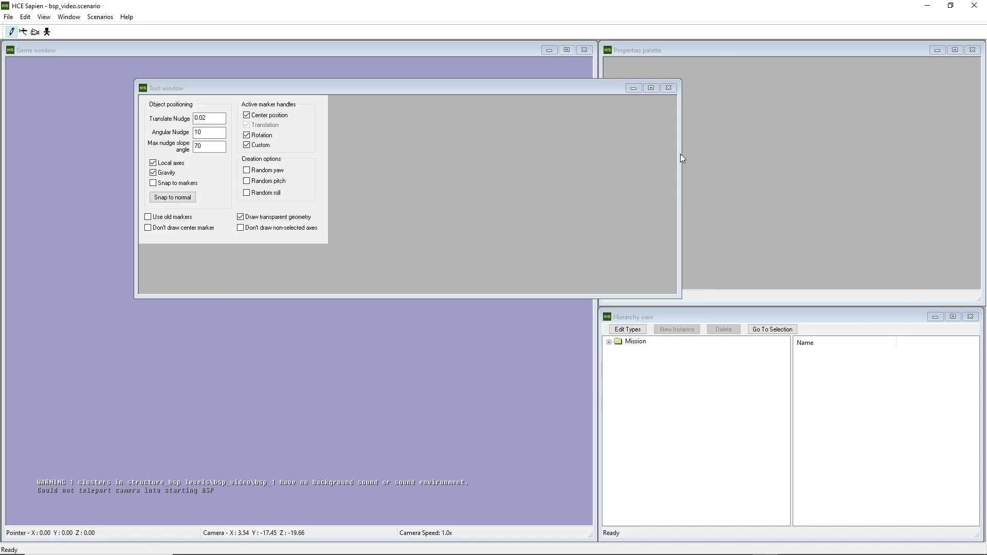
pyautogui.click(669, 89)
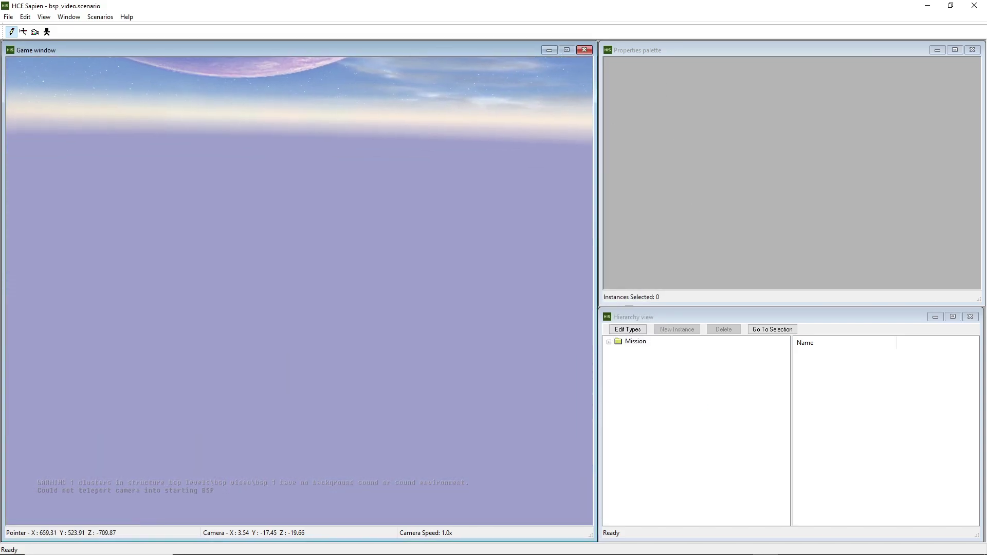
# Raise the camera speed to 60x and switch the displayed BSP to bsp_2
pyautogui.moveTo(300, 291); pyautogui.dragTo(319, 308, button='middle')
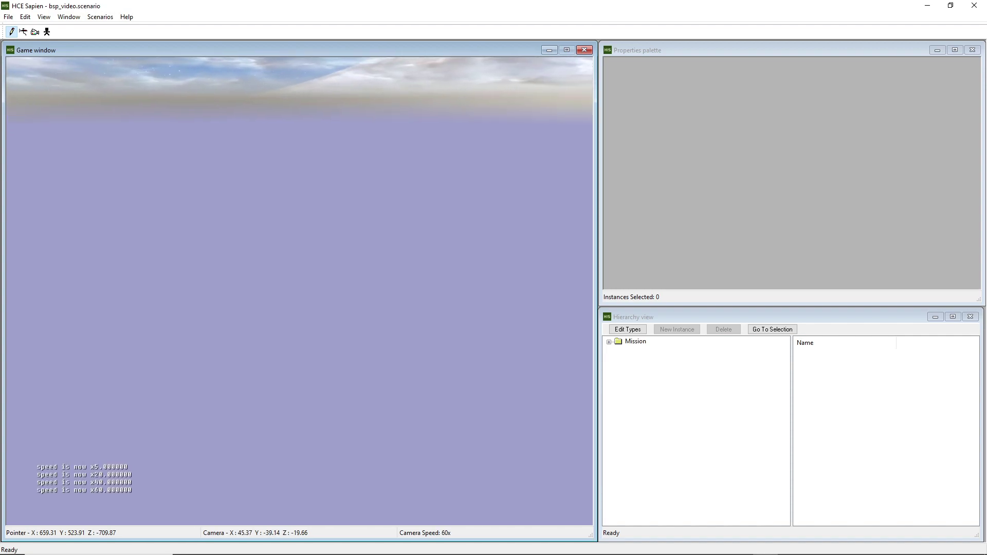
pyautogui.moveTo(298, 291); pyautogui.dragTo(493, 175, button='middle')
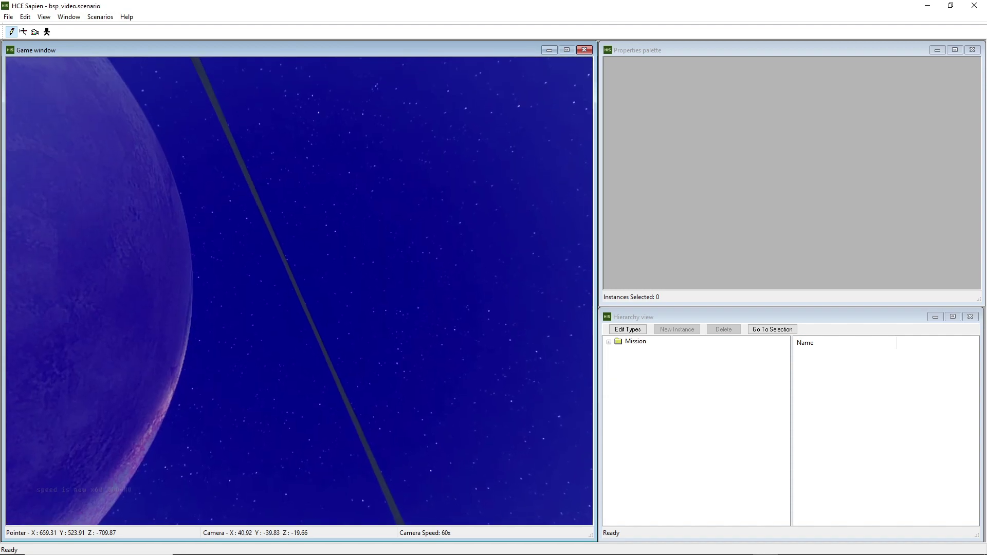
pyautogui.moveTo(390, 97); pyautogui.dragTo(421, 185, button='middle')
pyautogui.hotkey('ctrl', 'b')
pyautogui.click(444, 260)
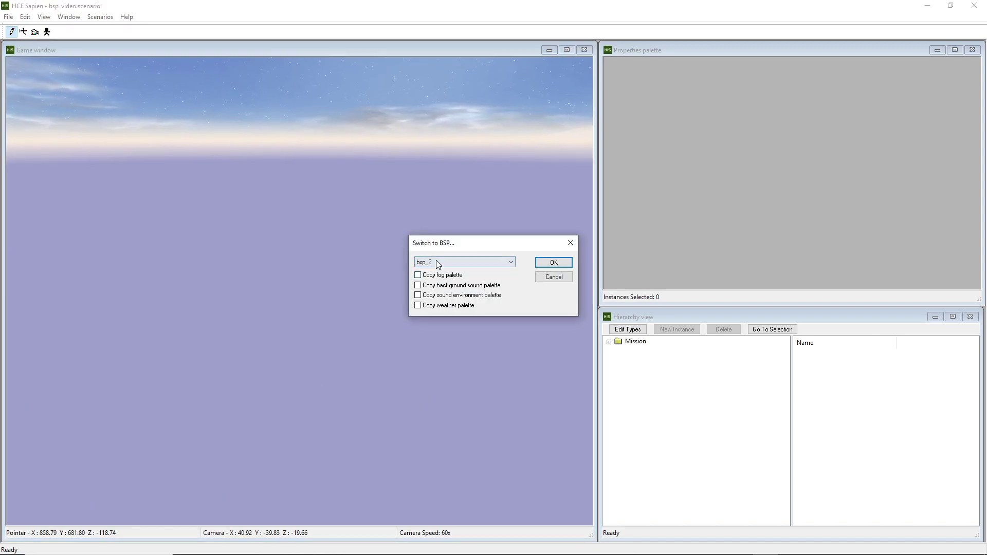
pyautogui.click(535, 264)
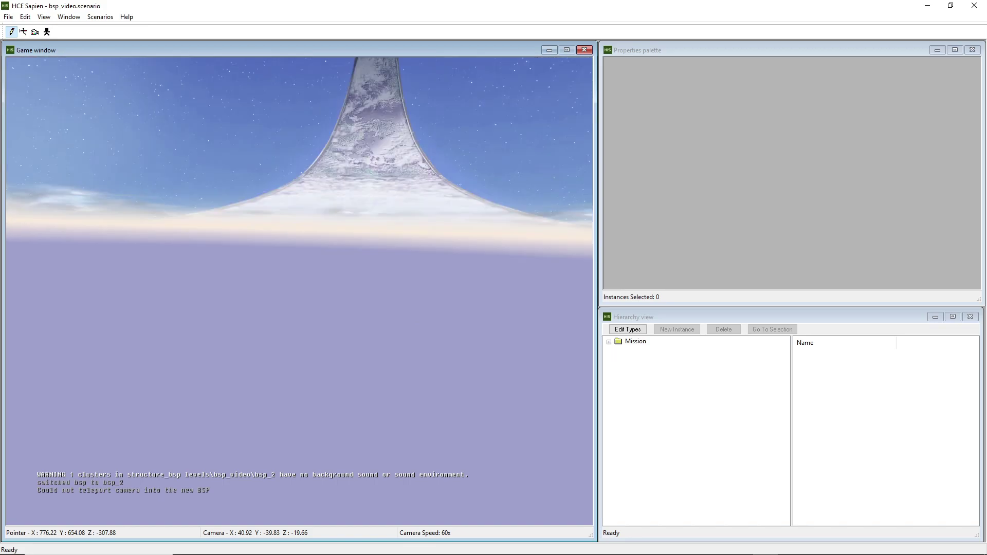
# Look over the bsp_2 room and hallways from above, and switch the displayed BSP to bsp_1
pyautogui.moveTo(299, 291); pyautogui.dragTo(331, 344, button='middle')
pyautogui.press('d')
pyautogui.press('w')
pyautogui.press('r')
pyautogui.press('r')
pyautogui.press('w')
pyautogui.moveTo(393, 206); pyautogui.dragTo(393, 275, button='middle')
pyautogui.hotkey('ctrl', 'b')
pyautogui.click(431, 263)
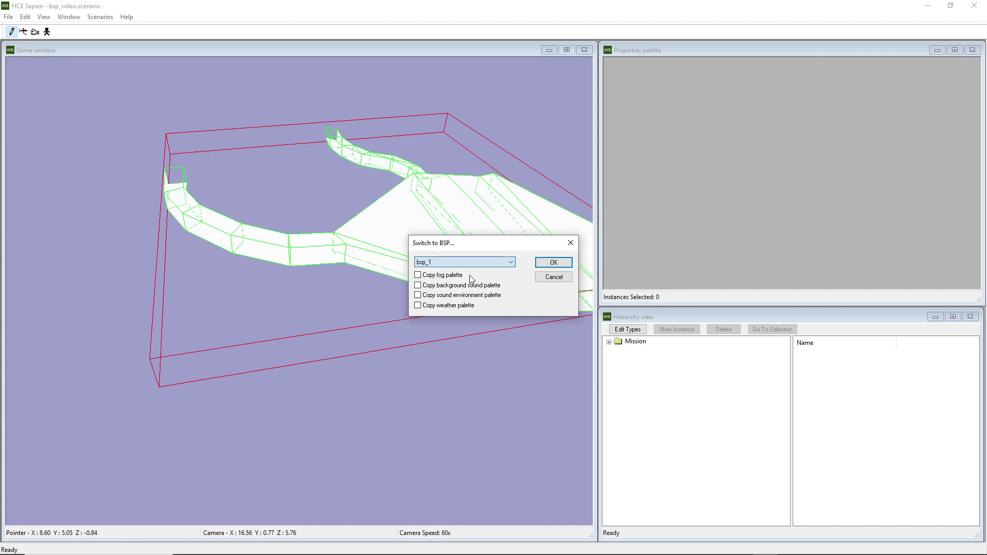
pyautogui.click(554, 262)
# Examine the curved bsp_1 hallway from above and switch the displayed BSP back to bsp_2
pyautogui.moveTo(393, 260); pyautogui.dragTo(227, 260, button='middle')
pyautogui.press('d')
pyautogui.press('d')
pyautogui.press('d')
pyautogui.press('d')
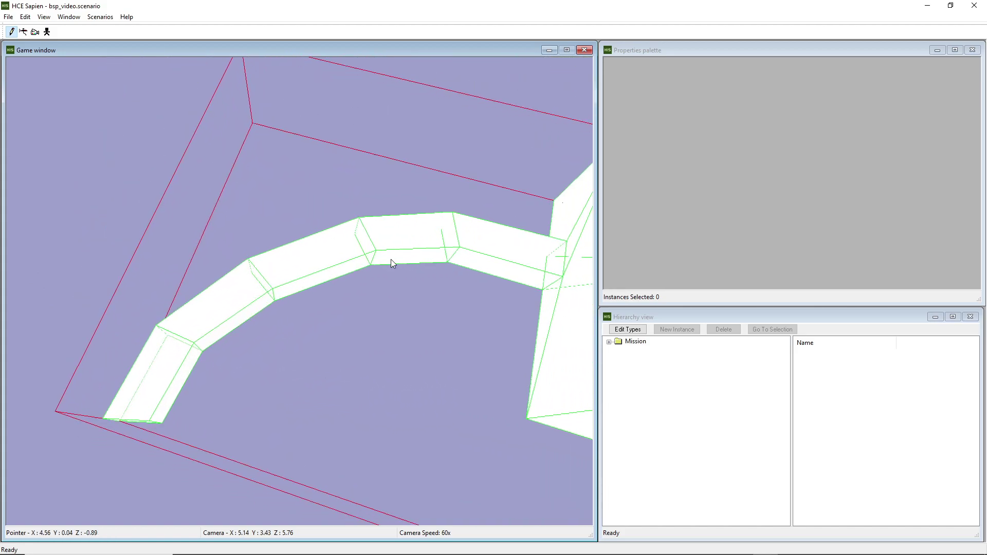
pyautogui.hotkey('ctrl', 'b')
pyautogui.click(424, 263)
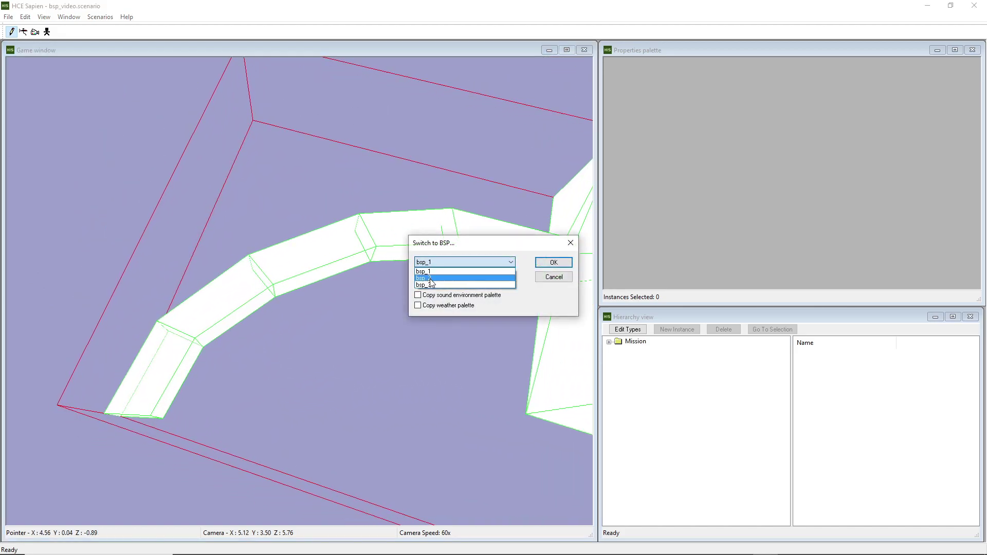
pyautogui.click(552, 262)
# View the winding hallway leading off the large room and switch the displayed BSP once more
pyautogui.moveTo(310, 256); pyautogui.dragTo(348, 251, button='middle')
pyautogui.press('d')
pyautogui.press('d')
pyautogui.hotkey('ctrl', 'b')
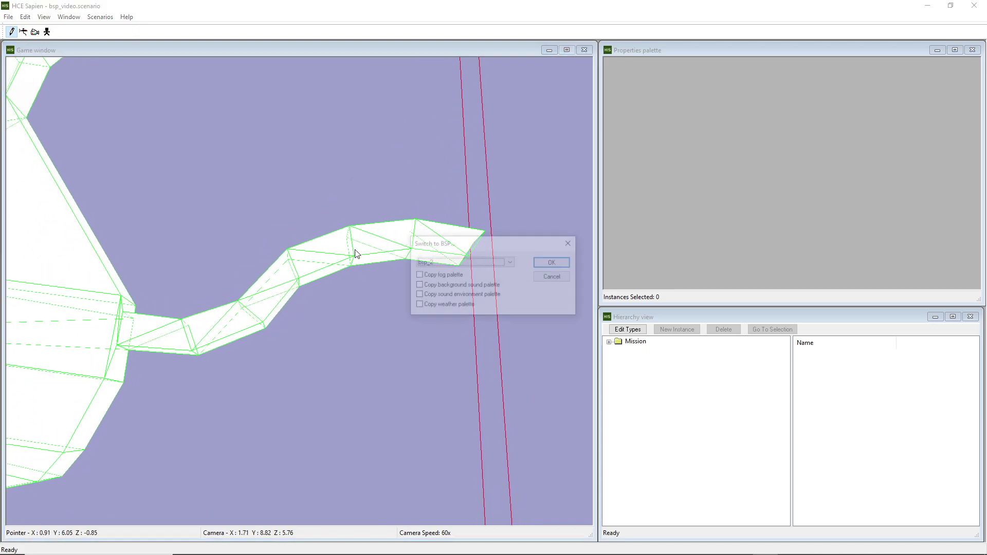
pyautogui.click(547, 265)
# Set the camera speed to 5x and examine the hallway's open end up close, from inside and outside
pyautogui.moveTo(386, 256); pyautogui.dragTo(411, 198, button='middle')
pyautogui.press('w')
pyautogui.press('s')
pyautogui.press('r')
pyautogui.press('s')
pyautogui.press('a')
pyautogui.press('shift')
pyautogui.press('shift')
pyautogui.press('w')
pyautogui.press('f')
pyautogui.moveTo(411, 198); pyautogui.dragTo(410, 199)
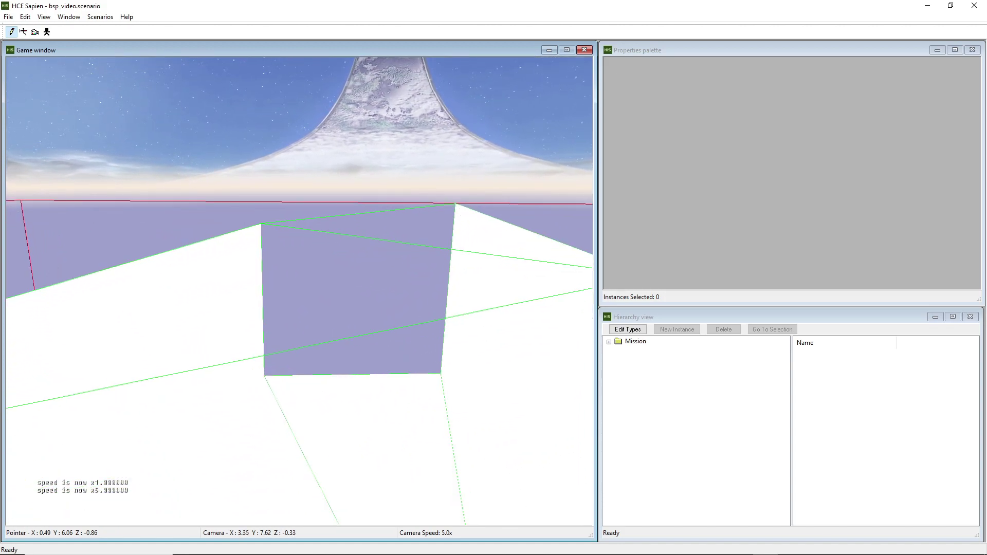
pyautogui.moveTo(410, 199); pyautogui.dragTo(432, 147, button='middle')
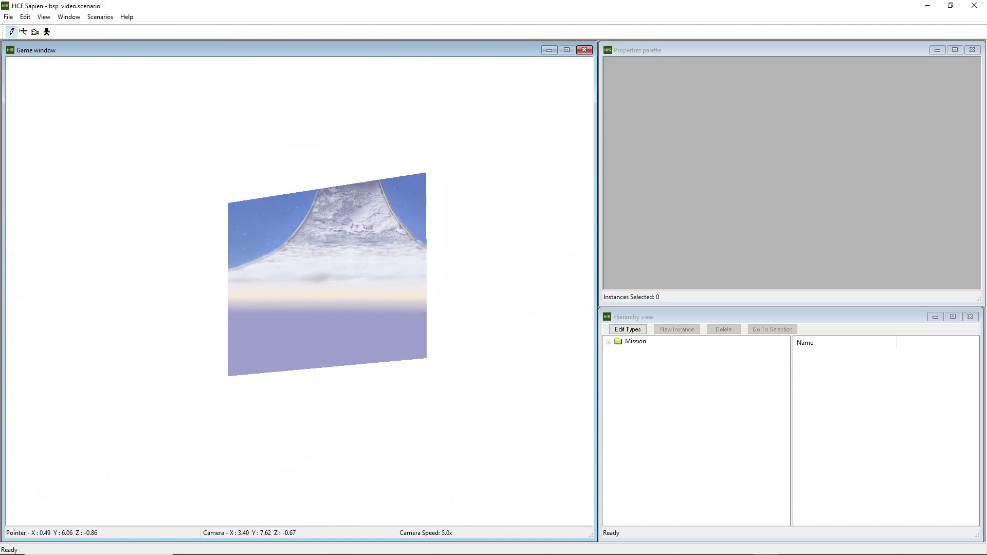
pyautogui.press('w')
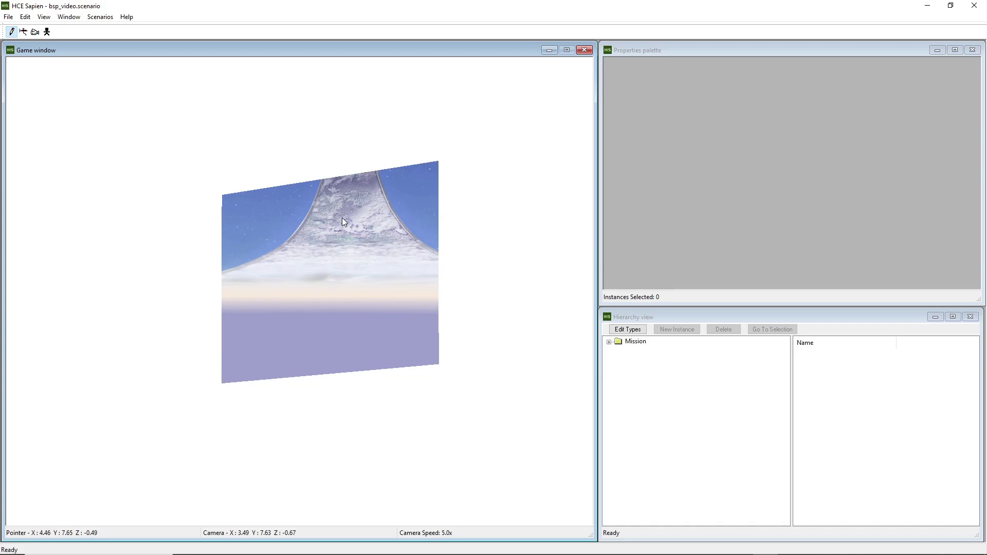
pyautogui.press('w')
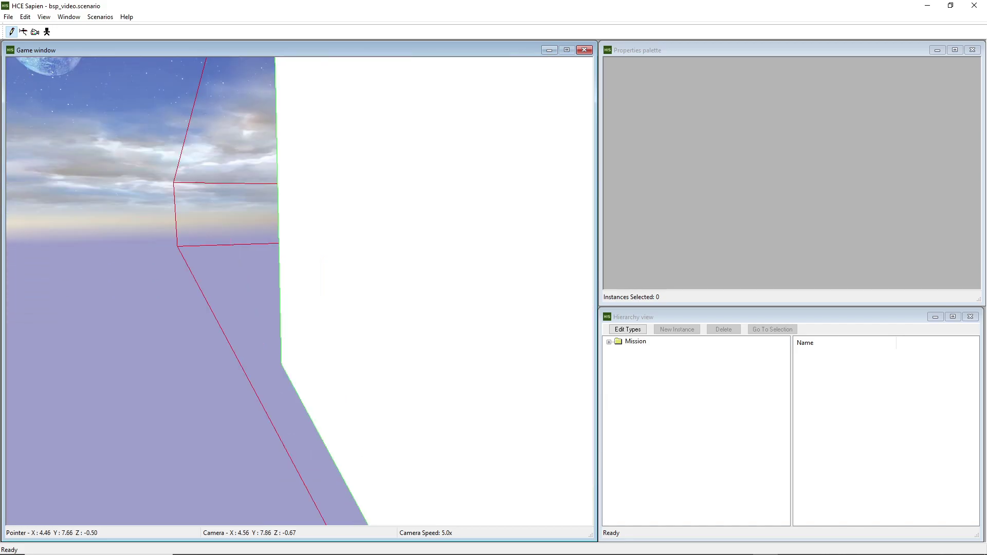
# Examine the displayed hallway from outside and inside, following it through to its other open end
pyautogui.moveTo(299, 291); pyautogui.dragTo(473, 291, button='middle')
pyautogui.press('w')
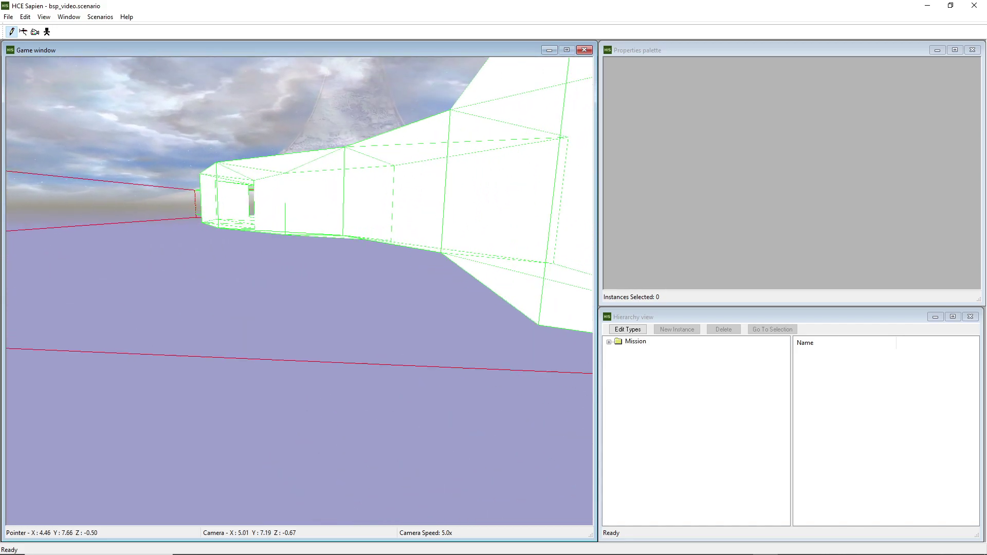
pyautogui.press('r')
pyautogui.press('w')
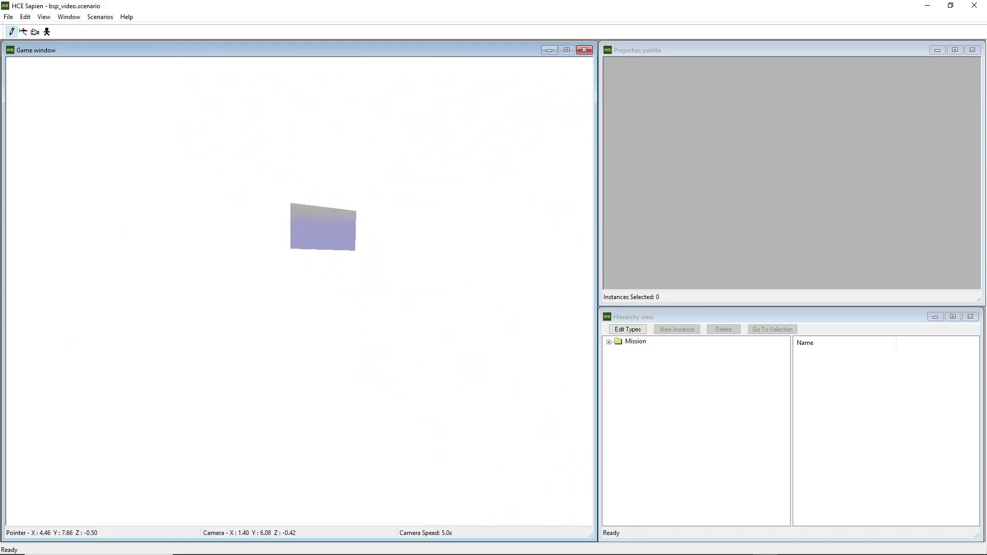
pyautogui.press('w')
pyautogui.moveTo(299, 291); pyautogui.dragTo(566, 308, button='middle')
pyautogui.press('w')
pyautogui.press('r')
# Switch the displayed BSP to bsp_1 and bring the camera into its large room
pyautogui.hotkey('ctrl', 'b')
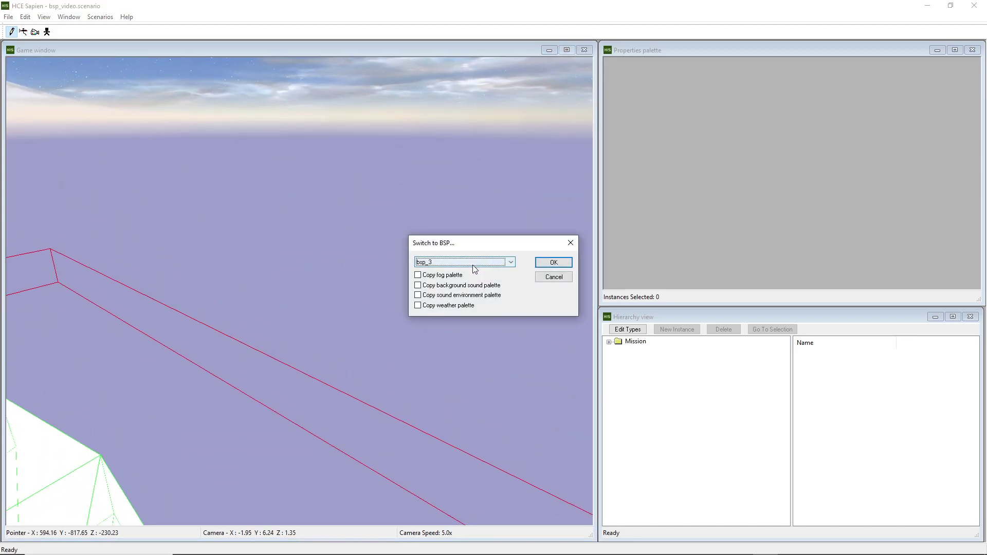
pyautogui.click(541, 265)
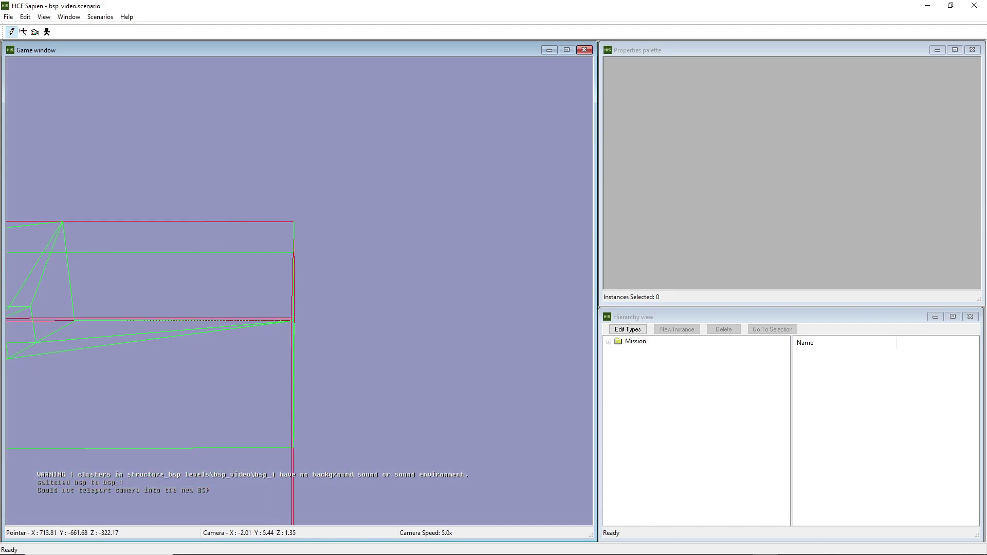
pyautogui.press('w')
pyautogui.moveTo(540, 265); pyautogui.dragTo(329, 283, button='middle')
pyautogui.press('a')
pyautogui.press('a')
pyautogui.press('d')
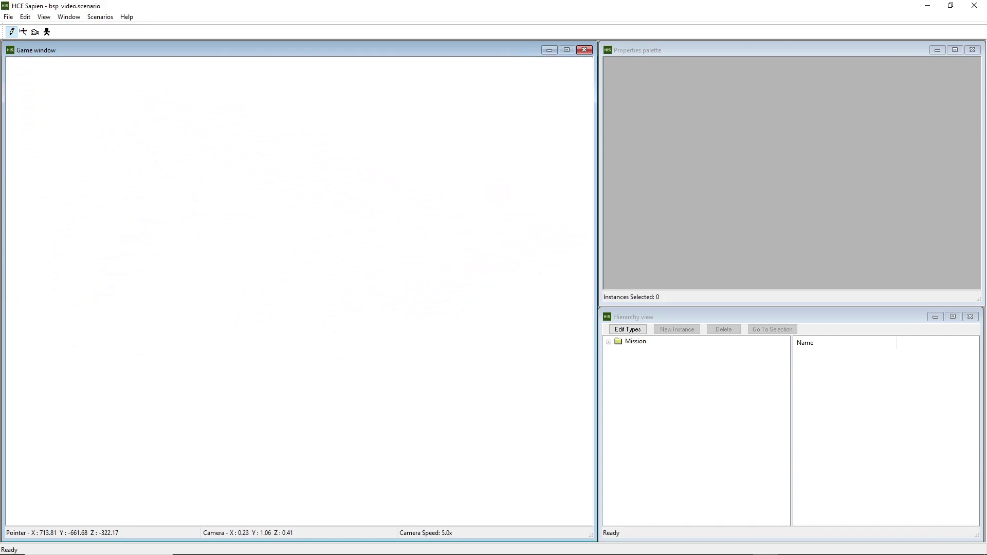
# Place a player starting point on the floor of the bsp_1 room at about X -0.93, Y 1.86, Z -0.89
pyautogui.click(630, 342)
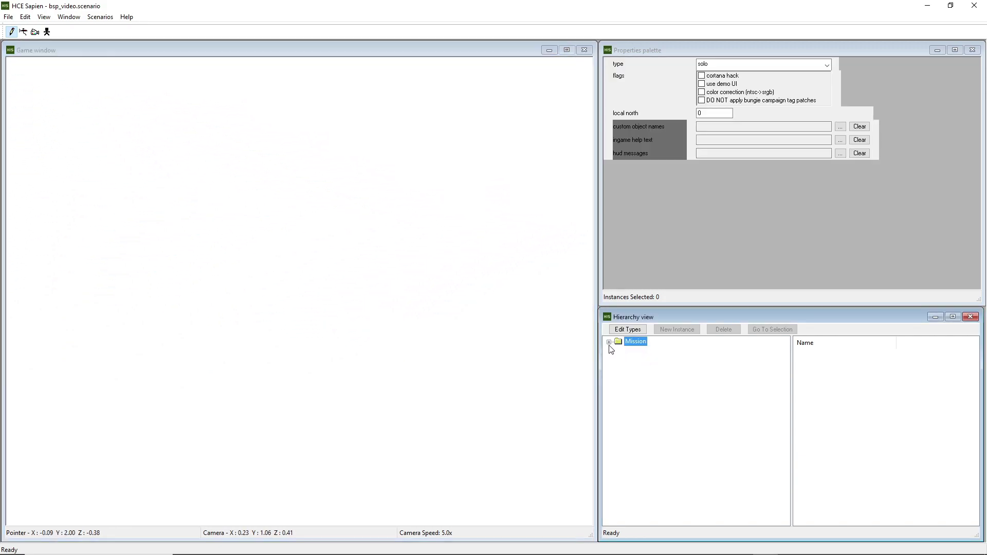
pyautogui.click(643, 360)
pyautogui.moveTo(385, 288); pyautogui.dragTo(337, 308, button='right')
pyautogui.moveTo(337, 309); pyautogui.dragTo(129, 294, button='middle')
pyautogui.press('r')
pyautogui.press('d')
pyautogui.moveTo(272, 403); pyautogui.dragTo(318, 236, button='right')
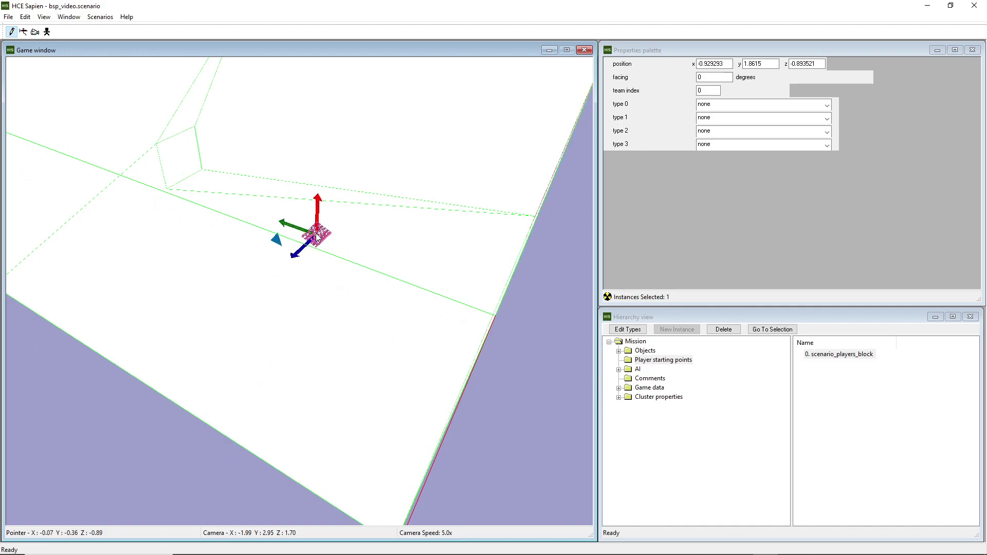
# Reposition the player starting point at about X 1.13, Y -0.59 and turn it to face about -48 degrees
pyautogui.moveTo(317, 235); pyautogui.dragTo(248, 185, button='middle')
pyautogui.click(296, 208)
pyautogui.press('d')
pyautogui.press('s')
pyautogui.press('s')
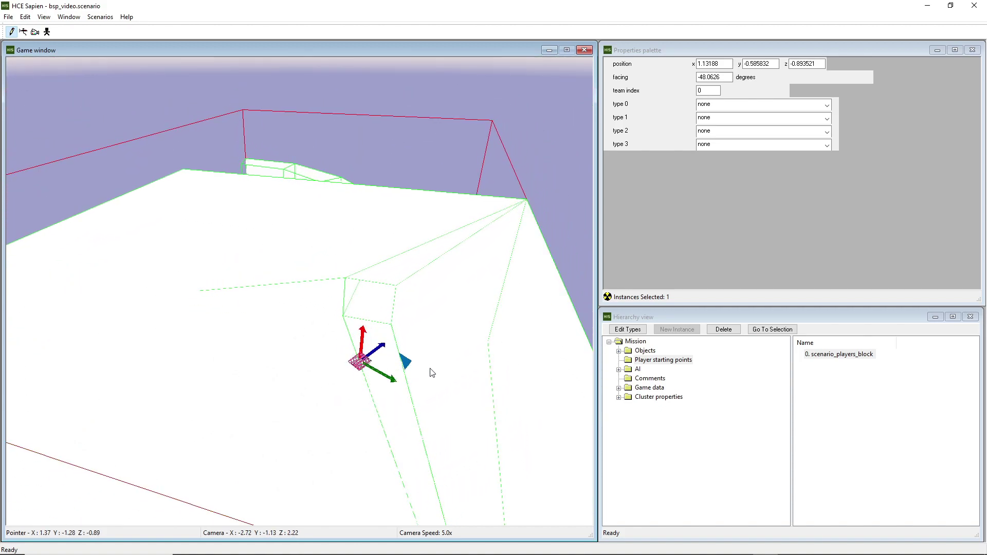
# Turn the player starting point to face about -70 degrees and view the curved hallway leading off the room
pyautogui.moveTo(377, 339); pyautogui.dragTo(221, 321, button='middle')
pyautogui.press('w')
pyautogui.press('d')
pyautogui.press('s')
pyautogui.press('d')
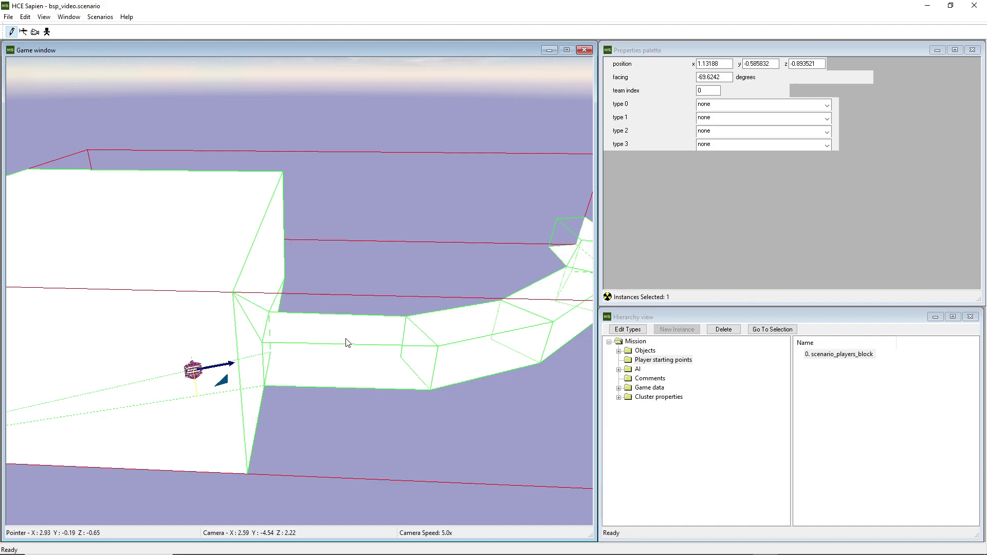
pyautogui.moveTo(348, 342); pyautogui.dragTo(340, 348, button='right')
pyautogui.moveTo(339, 347)
pyautogui.mouseDown(button='middle')
pyautogui.moveTo(333, 326)
pyautogui.moveTo(246, 298)
pyautogui.moveTo(308, 305)
pyautogui.mouseUp(button='middle')
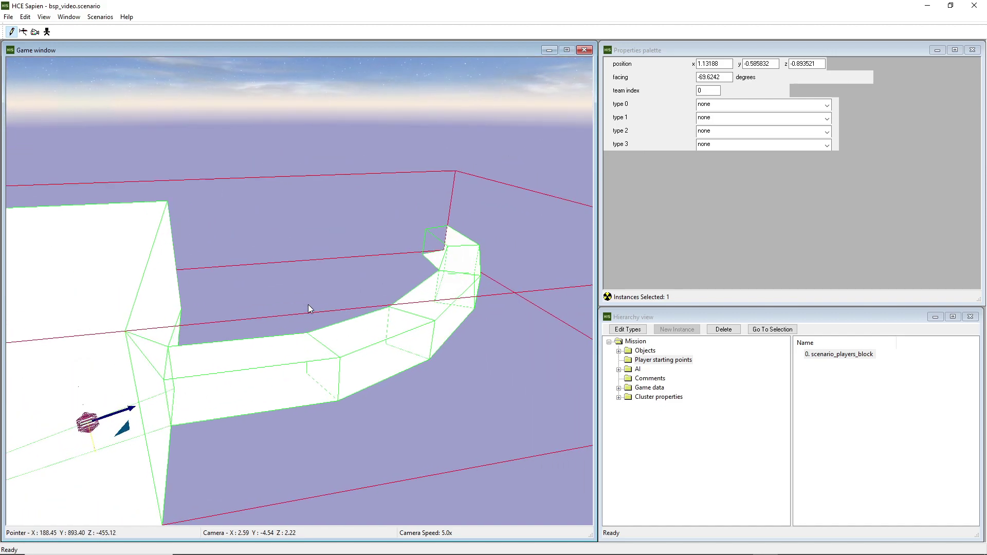
# Switch the displayed BSP to bsp_2 to compare its shared hallway with bsp_1
pyautogui.hotkey('ctrl', 'b')
pyautogui.click(462, 262)
pyautogui.click(452, 281)
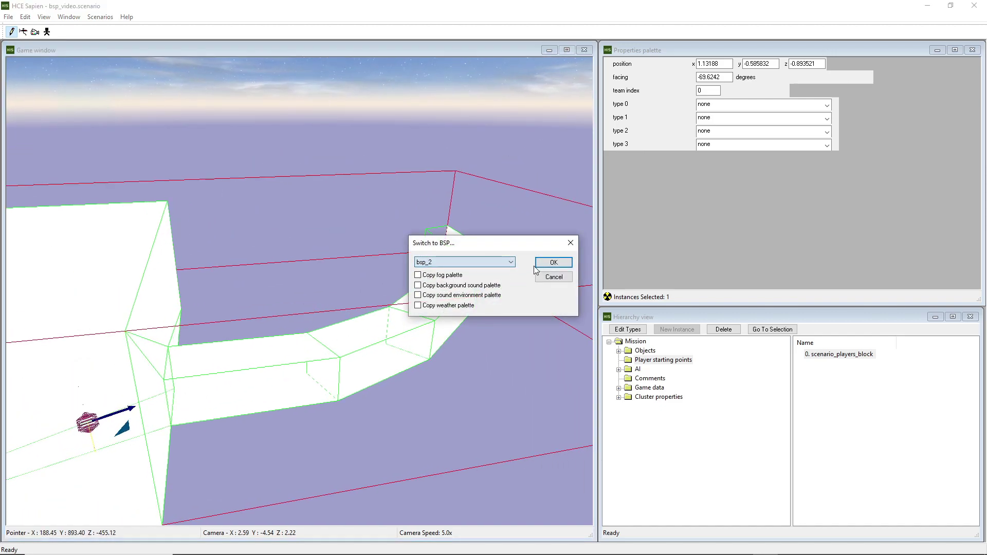
pyautogui.click(553, 262)
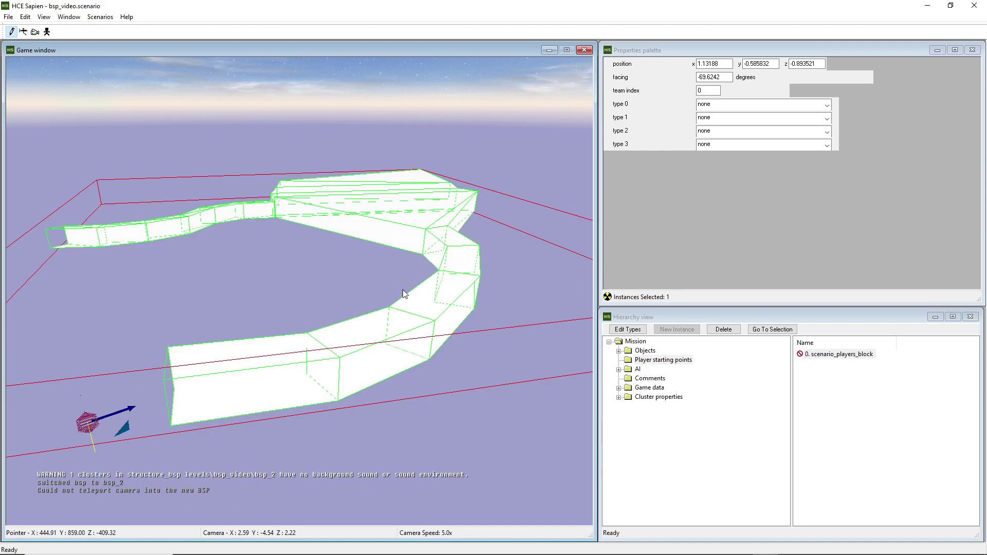
# Switch the displayed BSP to bsp_3 and look over its hallway from the same viewpoint
pyautogui.hotkey('ctrl', 'b')
pyautogui.click(452, 262)
pyautogui.click(432, 285)
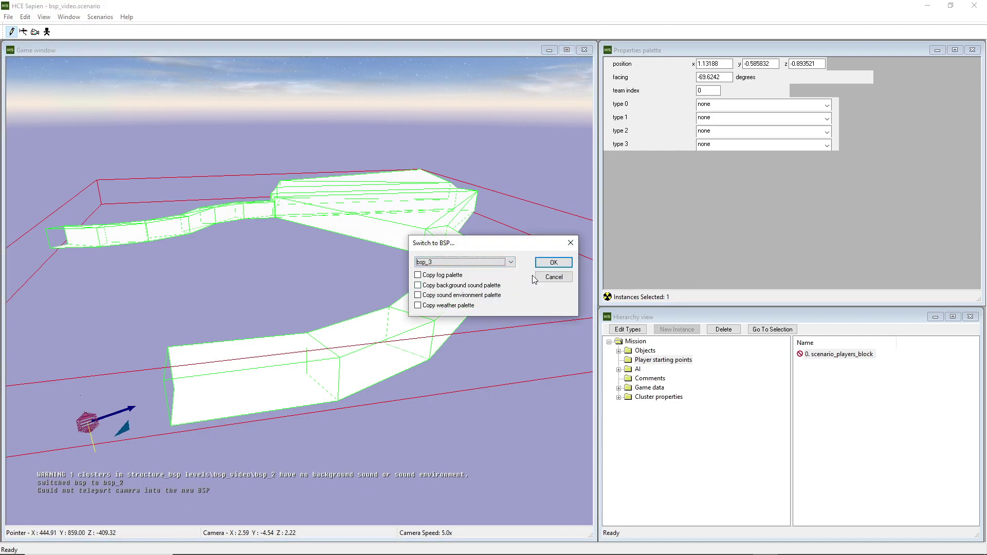
pyautogui.click(554, 262)
pyautogui.moveTo(411, 288)
pyautogui.mouseDown(button='middle')
pyautogui.moveTo(359, 294)
pyautogui.moveTo(417, 284)
pyautogui.moveTo(410, 307)
pyautogui.mouseUp(button='middle')
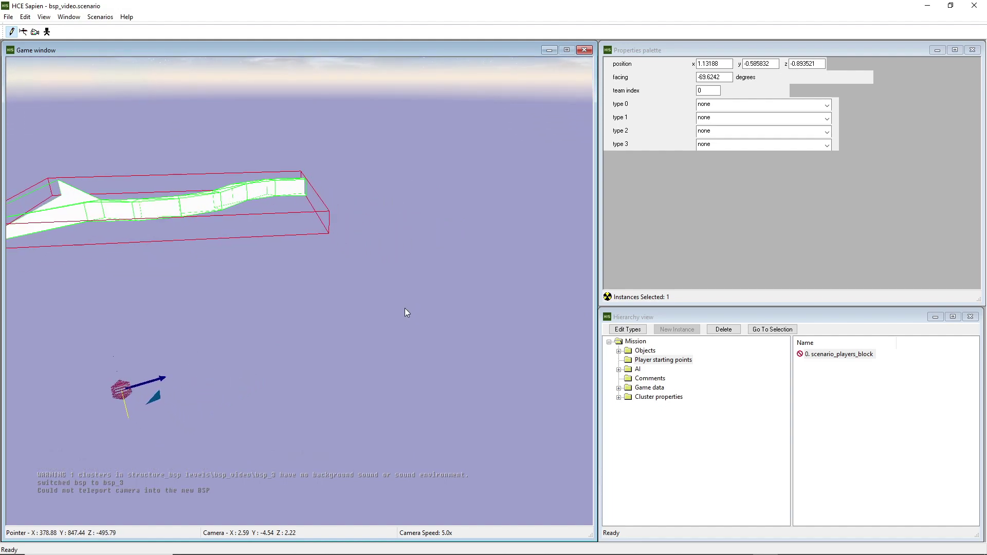